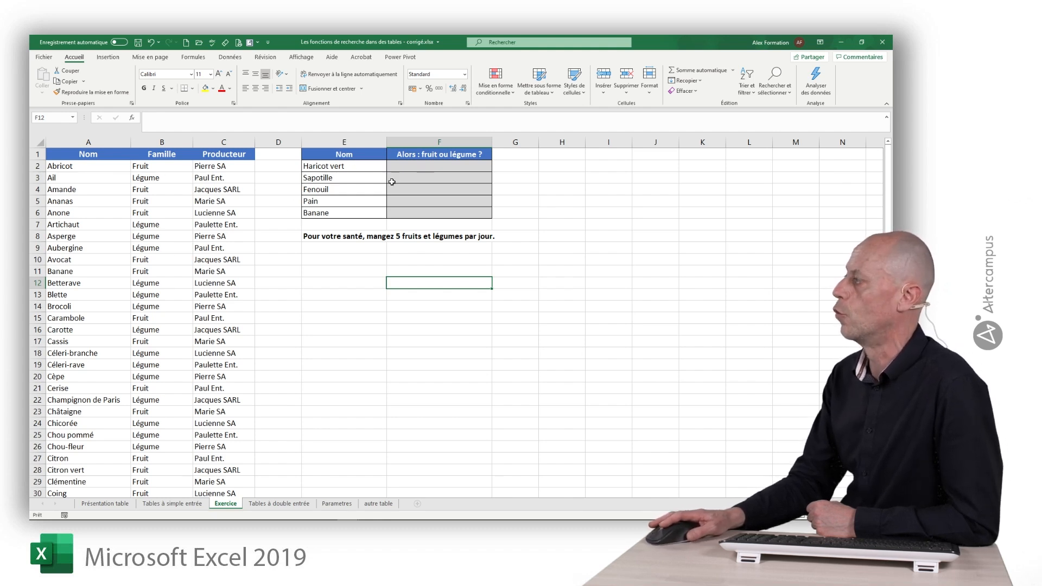
Step: Start a RECHERCHEX formula in F2 with E2 as the lookup value and $A$2:$A$97 as the absolute lookup range
{"action": "left_click", "coordinate": [425, 163]}
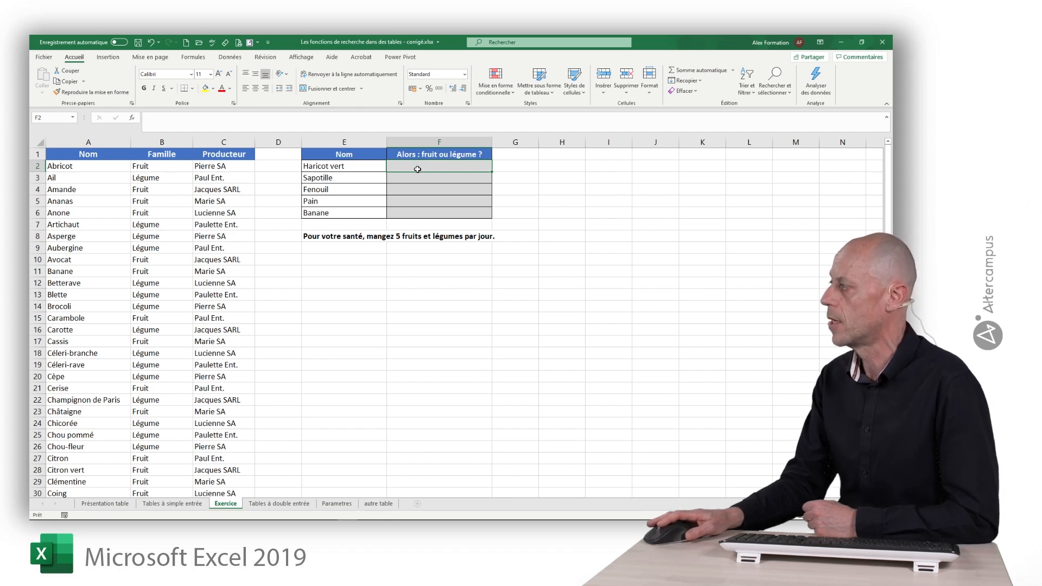
{"action": "type", "text": "=recherche"}
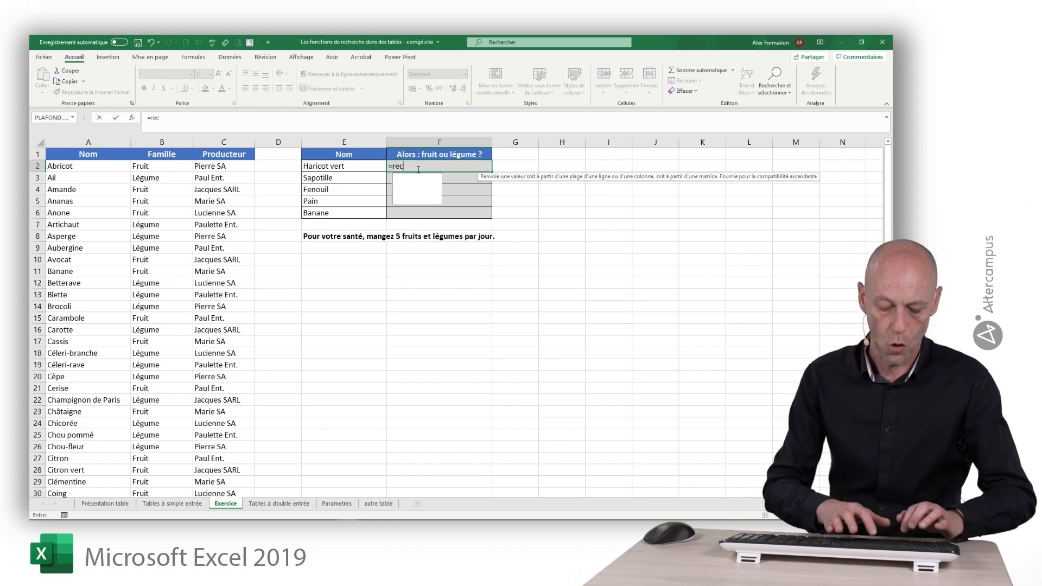
{"action": "type", "text": "x("}
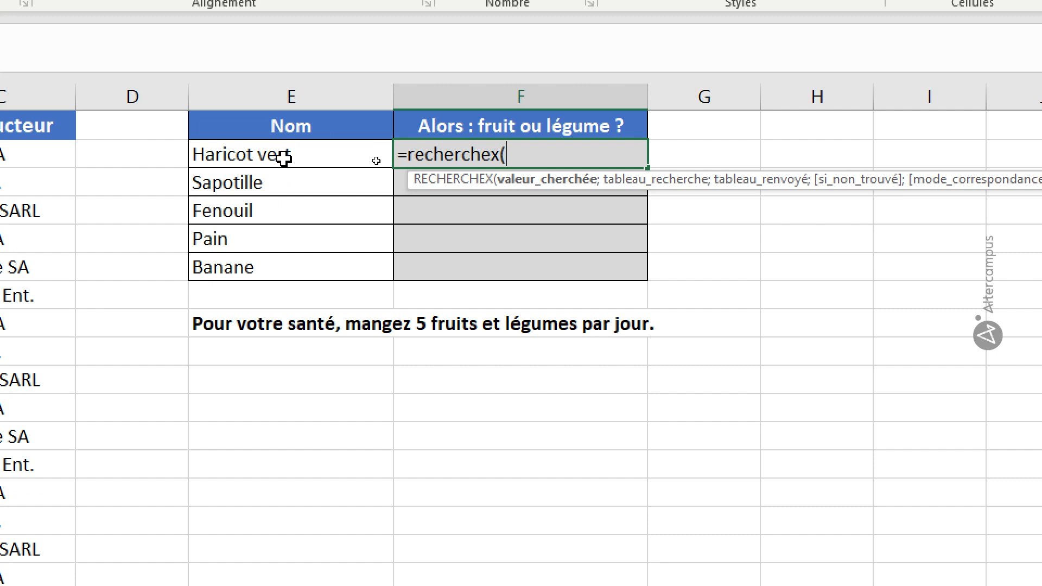
{"action": "left_click", "coordinate": [283, 156]}
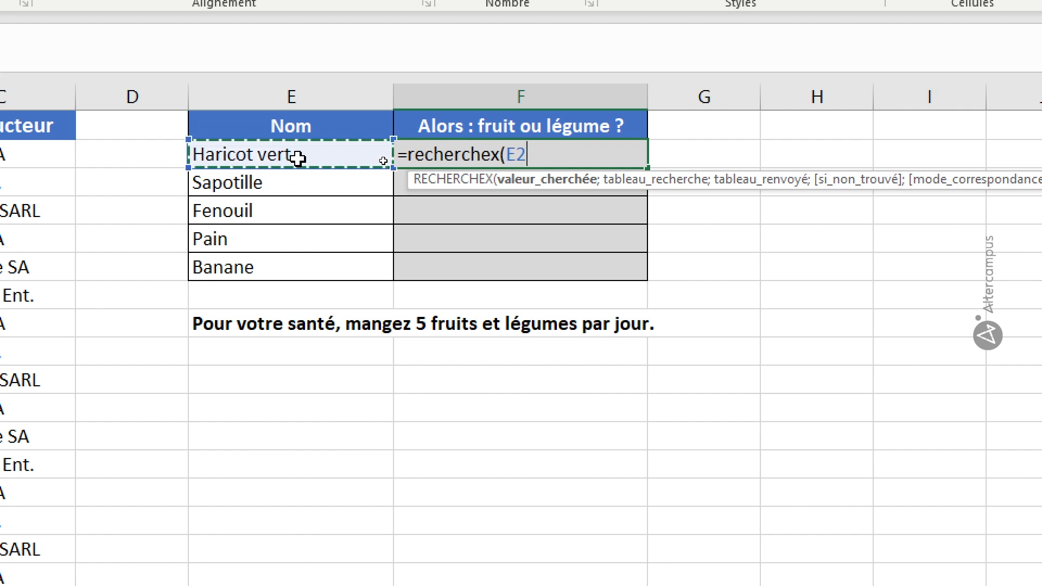
{"action": "type", "text": ";"}
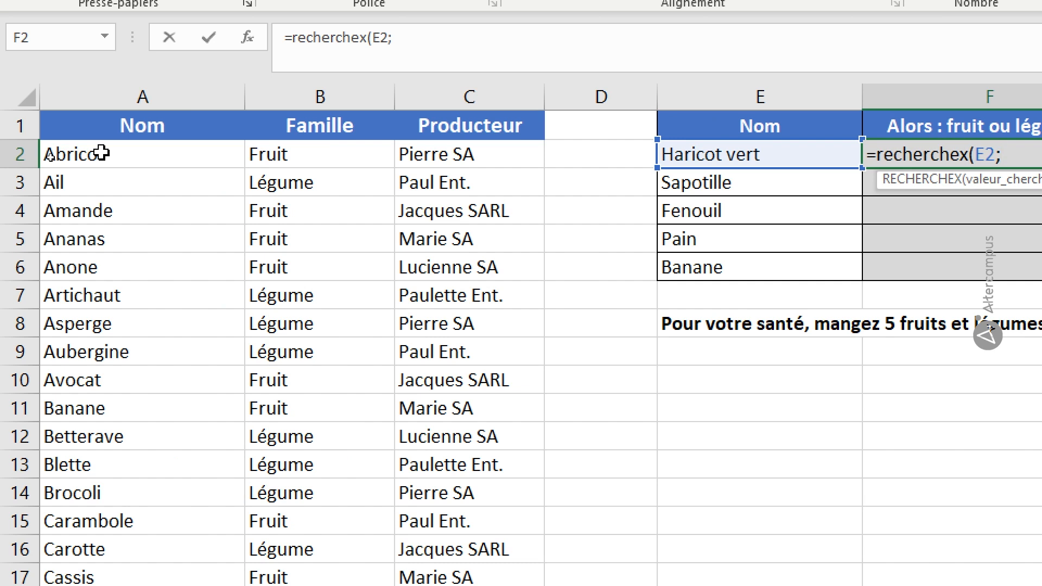
{"action": "left_click", "coordinate": [102, 154]}
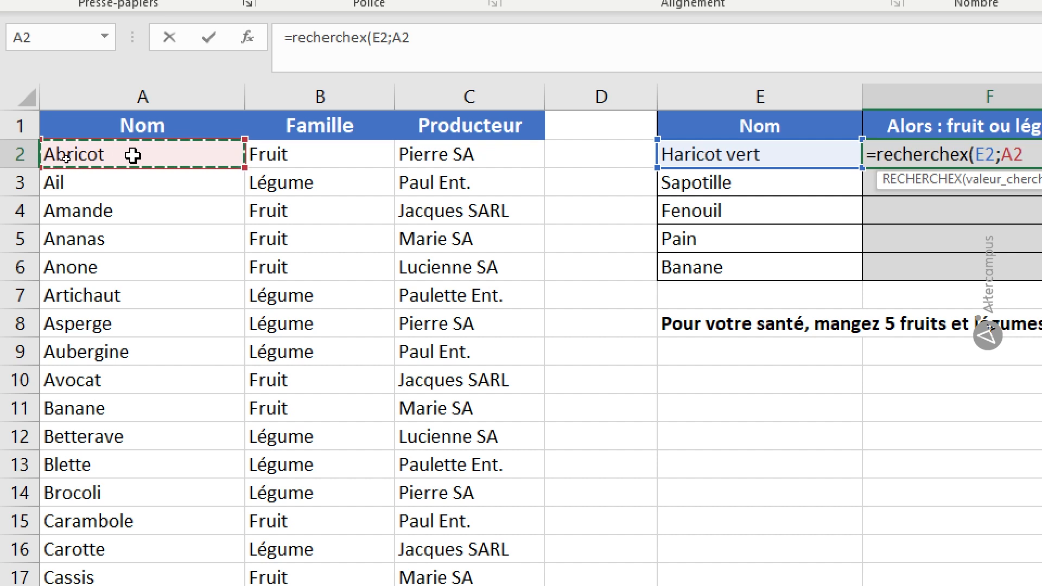
{"action": "key", "text": "ctrl+shift+Down"}
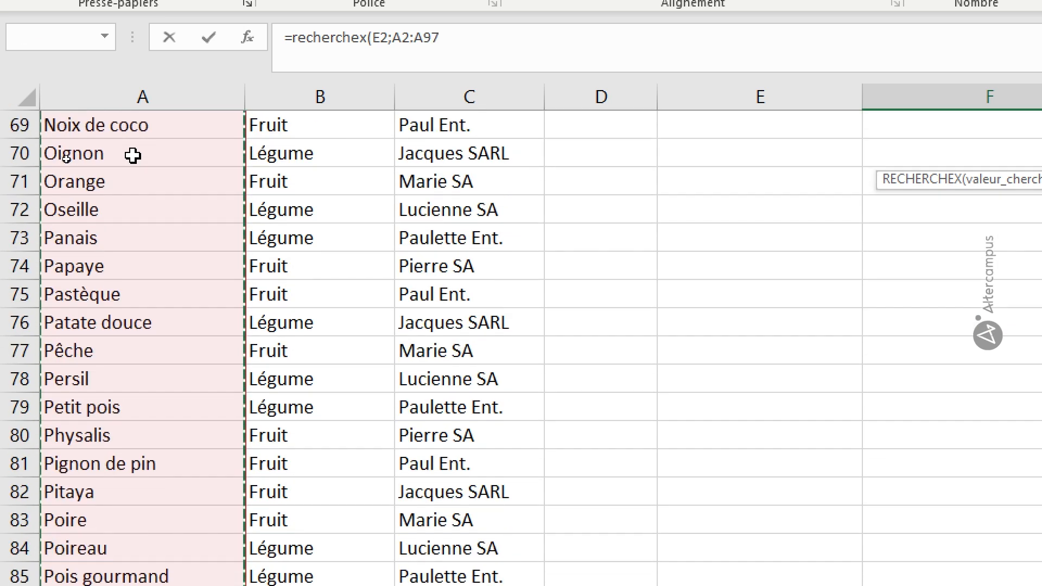
{"action": "key", "text": "F4"}
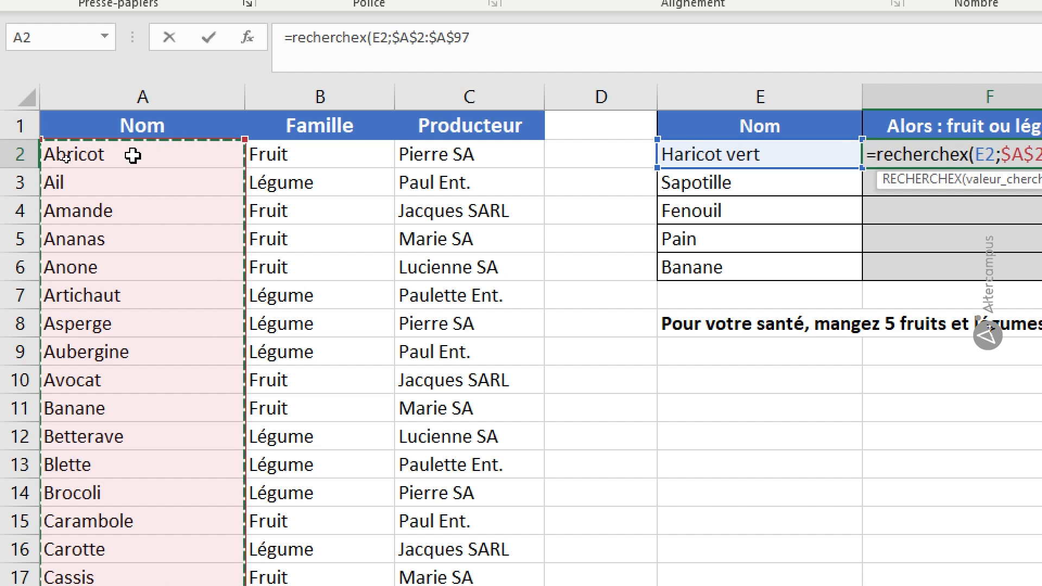
Step: Complete the F2 formula with the Famille column $B$2:$B$97 as the absolute return range
{"action": "type", "text": ";"}
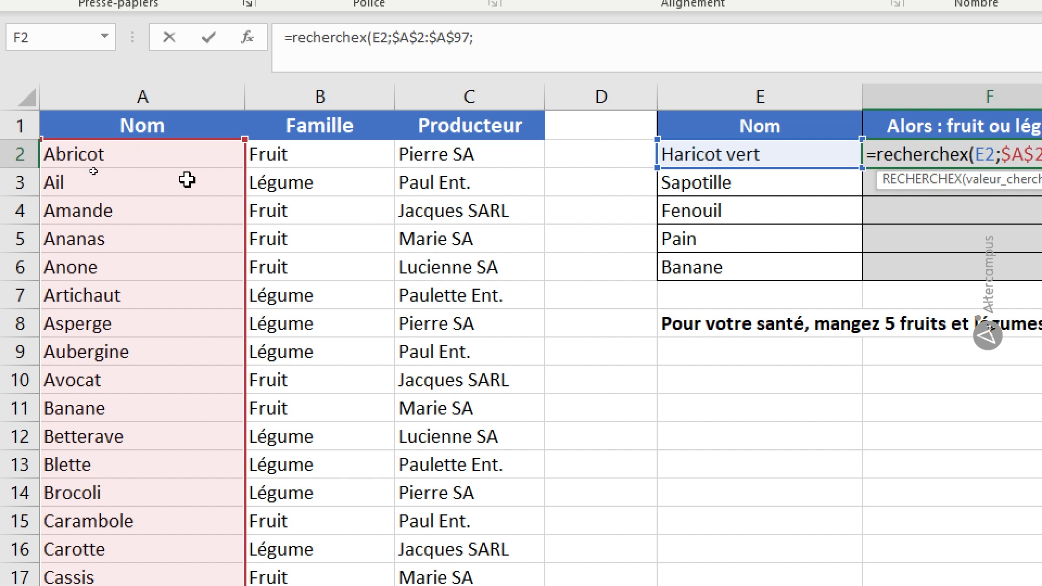
{"action": "left_click", "coordinate": [318, 154]}
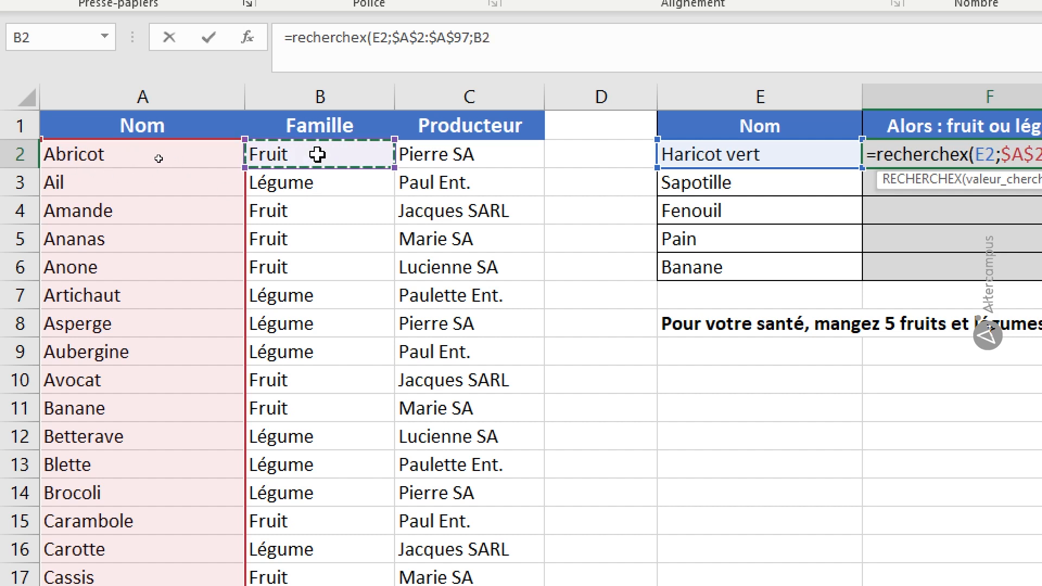
{"action": "key", "text": "ctrl+shift+Down"}
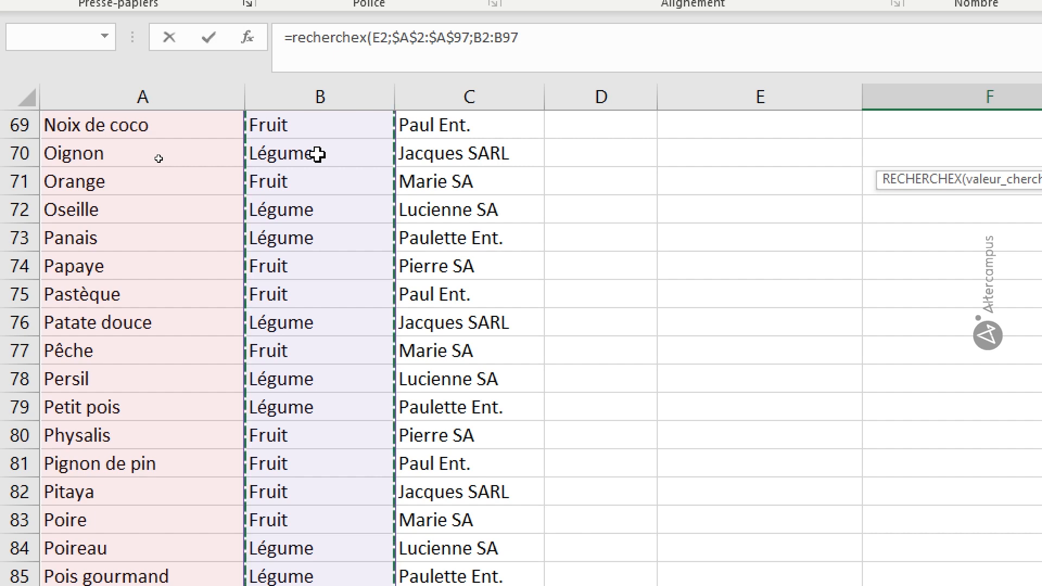
{"action": "key", "text": "F4"}
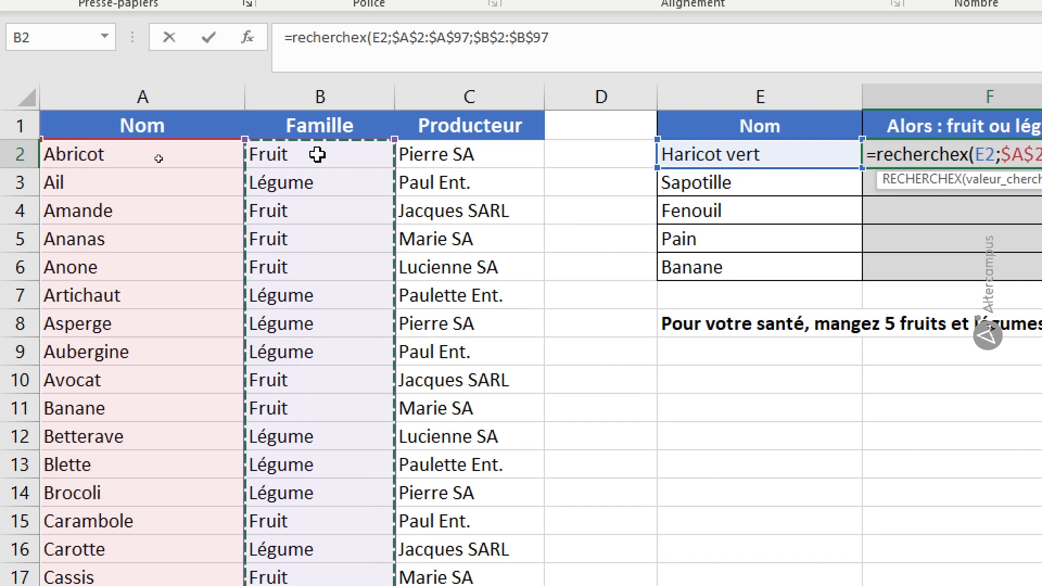
{"action": "type", "text": ")"}
{"action": "key", "text": "Return"}
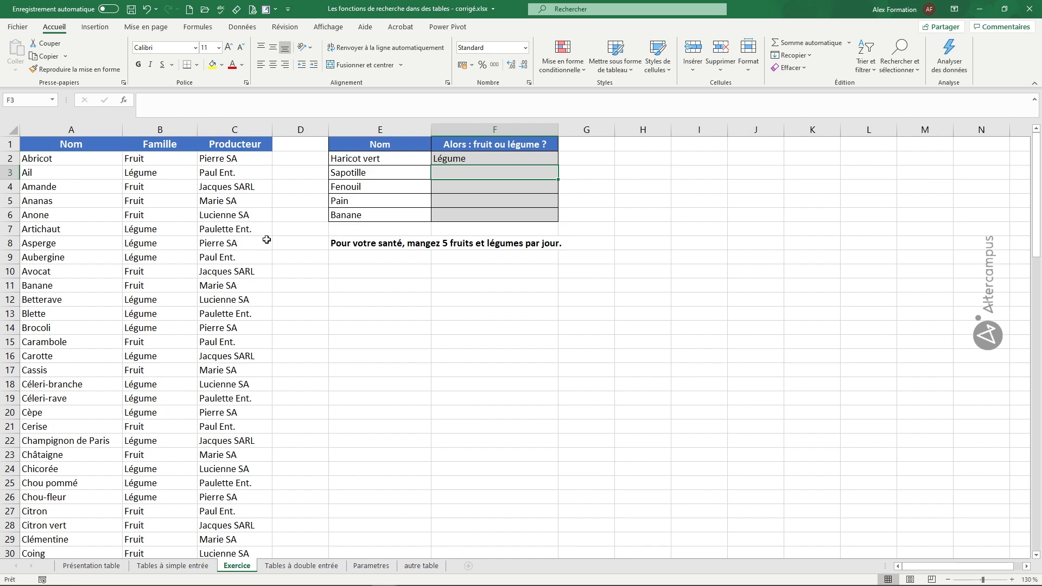
Step: Change the return range of the RECHERCHEX formula in F2 to the Producteur column, $C$2:$C$97
{"action": "double_click", "coordinate": [450, 158]}
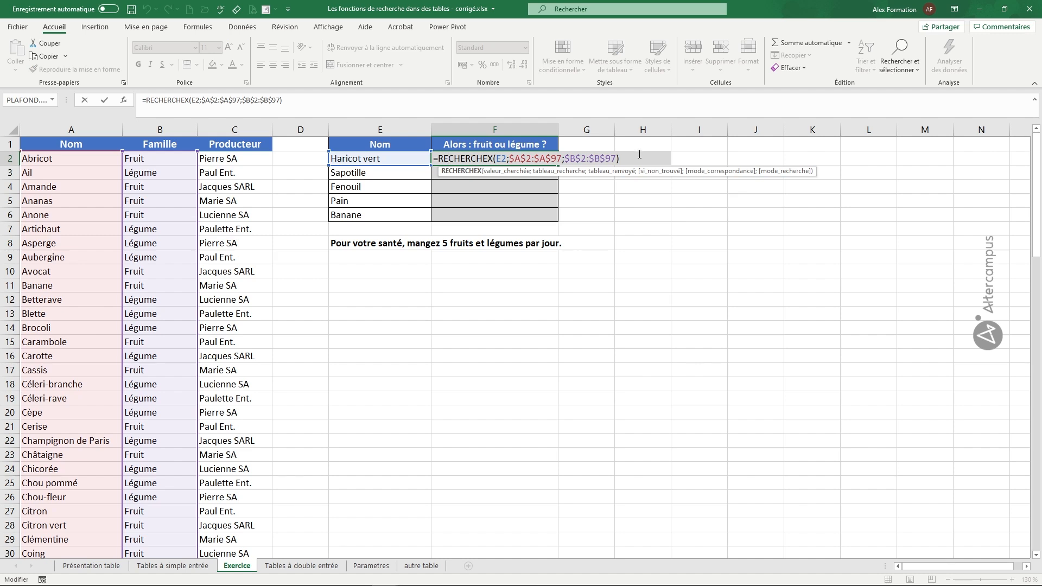
{"action": "left_click", "coordinate": [574, 159]}
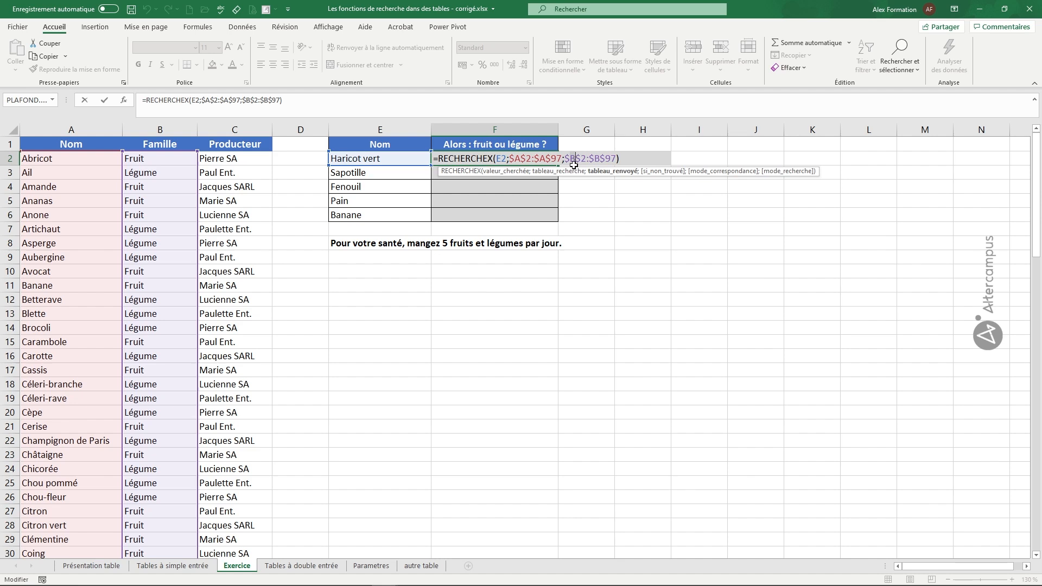
{"action": "key", "text": "BackSpace"}
{"action": "type", "text": "c"}
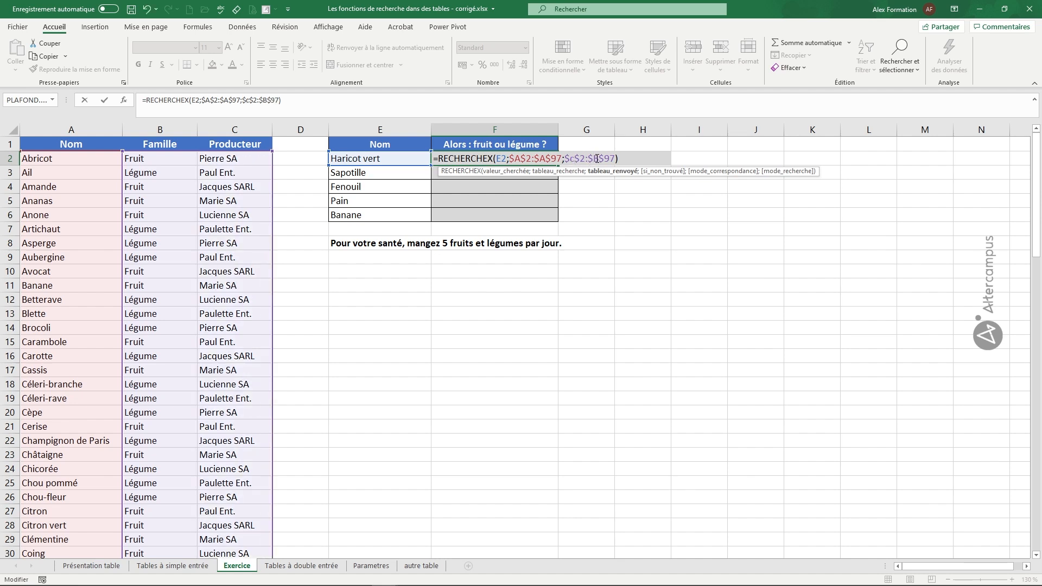
{"action": "key", "text": "BackSpace"}
{"action": "type", "text": "c"}
{"action": "key", "text": "Return"}
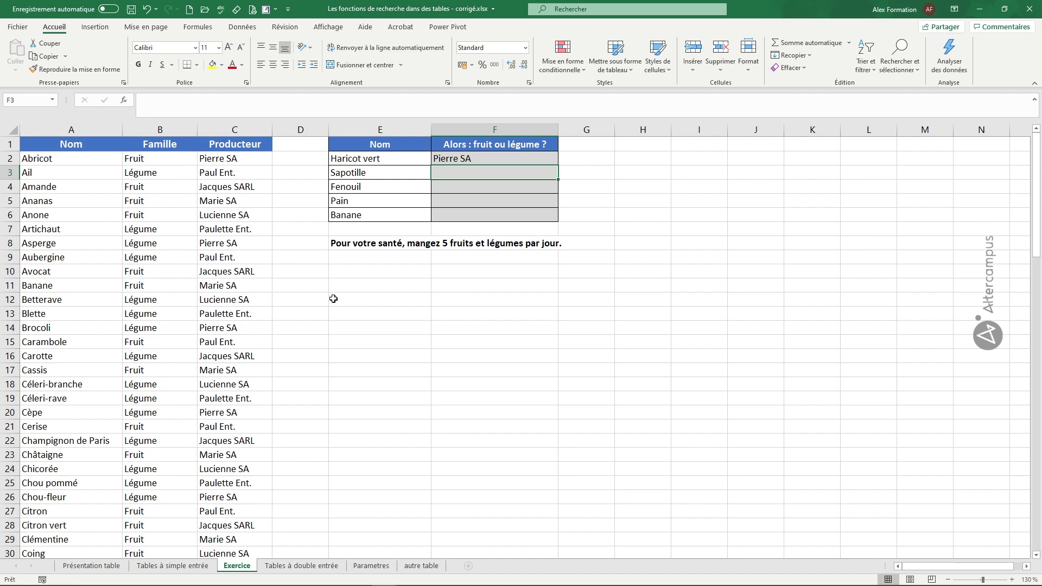
Step: Enter the label "producteur" in cell E10
{"action": "left_click", "coordinate": [378, 286]}
{"action": "left_click", "coordinate": [372, 274]}
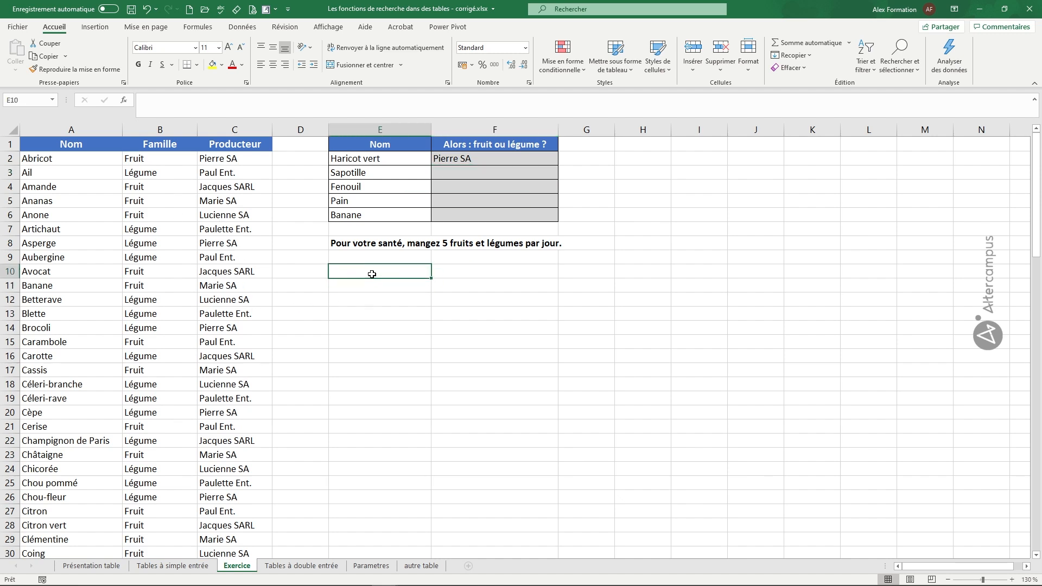
{"action": "type", "text": "producteur"}
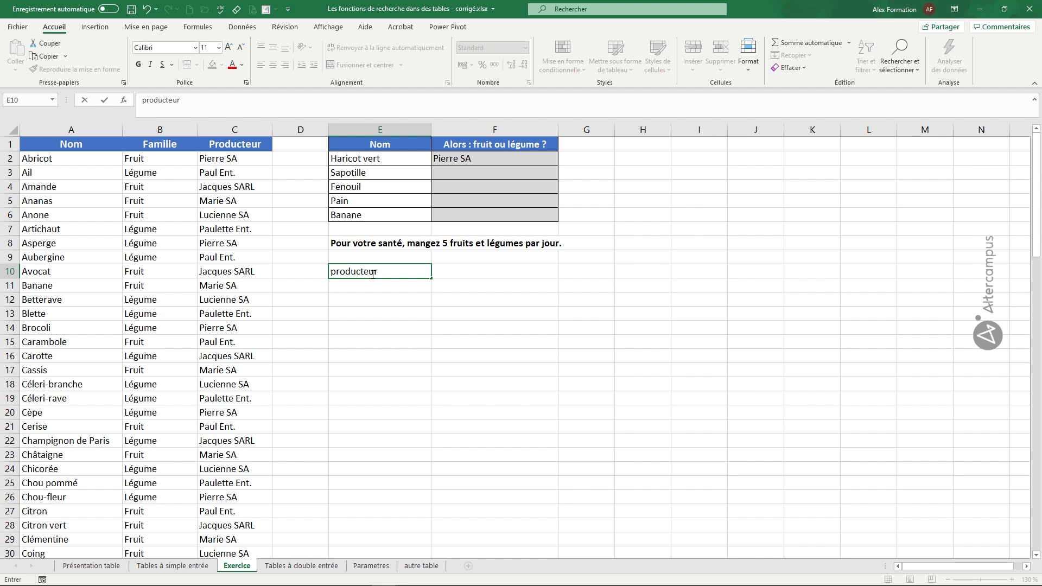
{"action": "key", "text": "Return"}
{"action": "key", "text": "Right"}
{"action": "key", "text": "Left"}
{"action": "key", "text": "Right"}
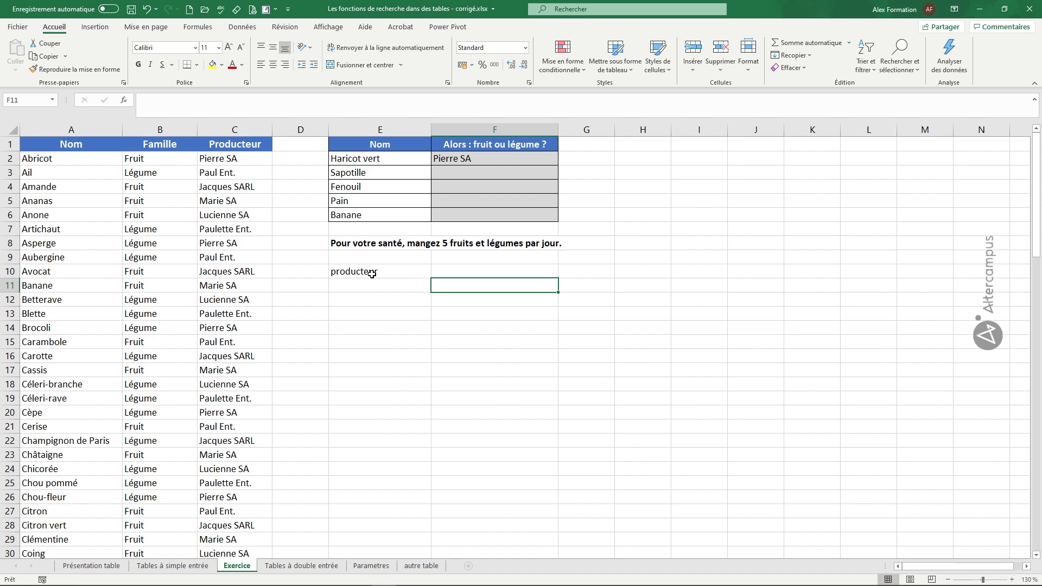
{"action": "key", "text": "Left"}
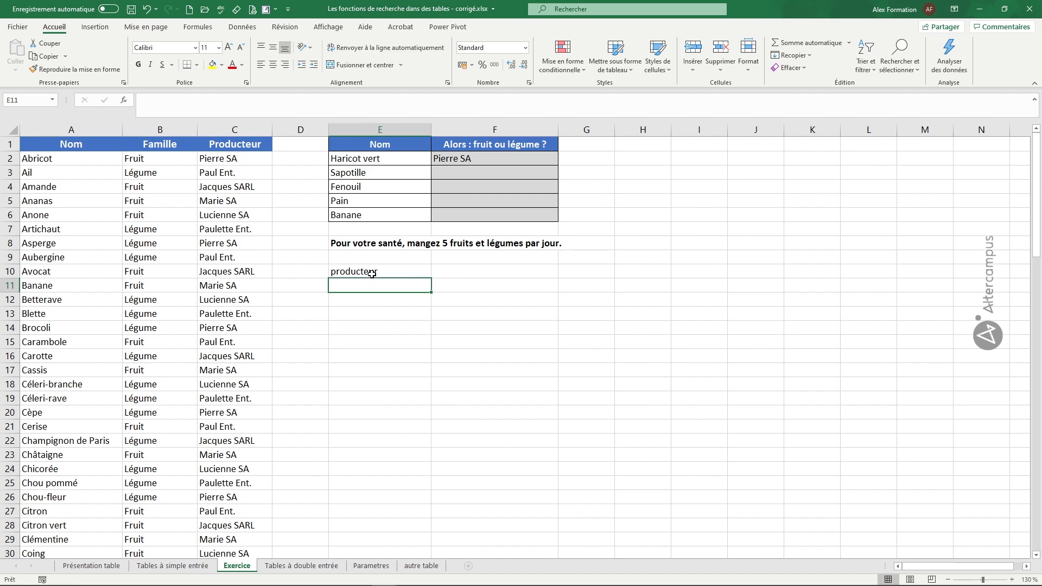
Step: Start a RECHERCHEX formula in F11 with E11 as the lookup value and $C$2:$C$97 as the absolute lookup range
{"action": "key", "text": "Right"}
{"action": "type", "text": "=rec"}
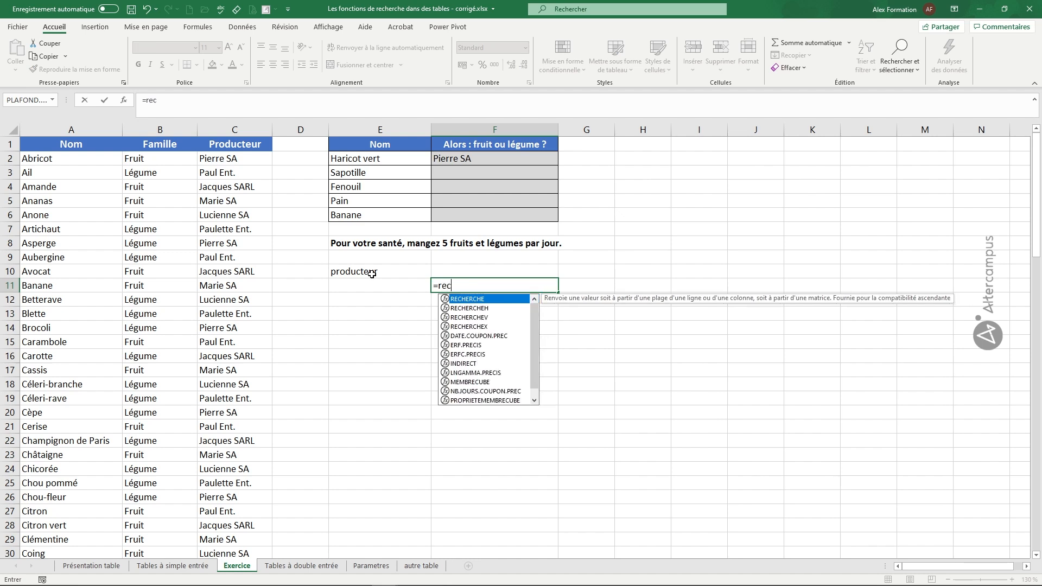
{"action": "type", "text": "herche"}
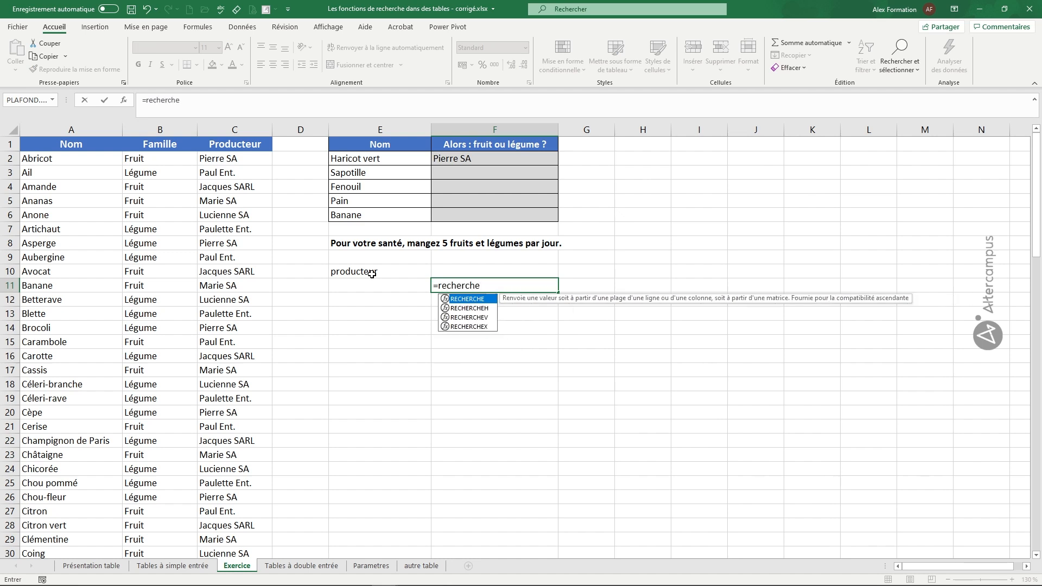
{"action": "type", "text": "x("}
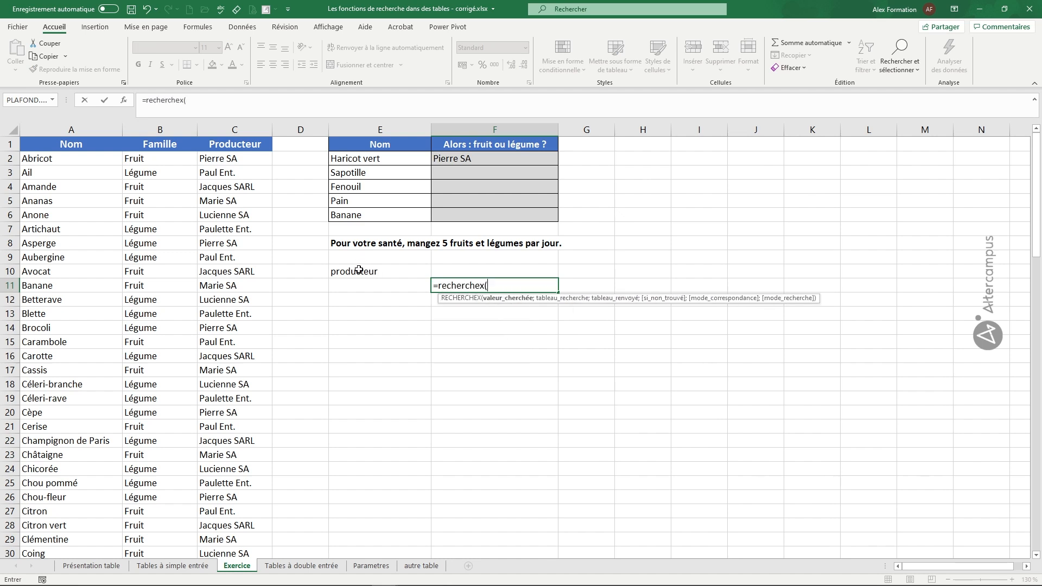
{"action": "left_click", "coordinate": [360, 287]}
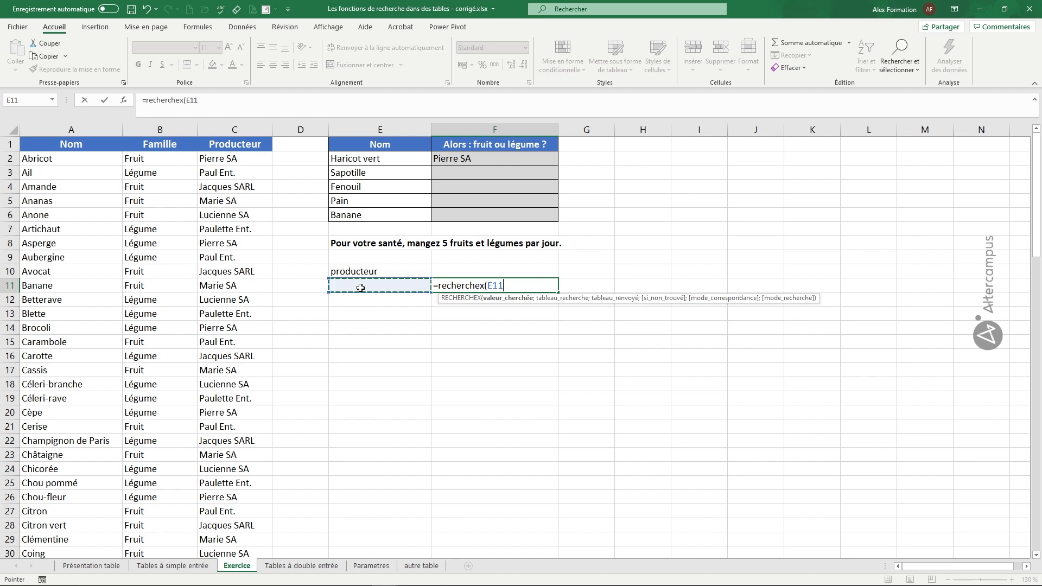
{"action": "type", "text": ";"}
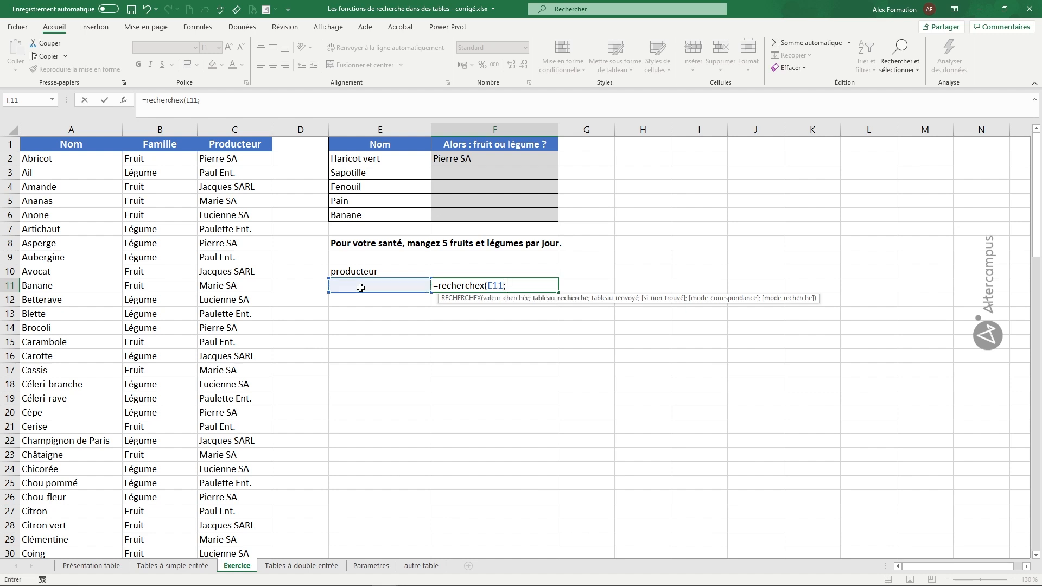
{"action": "left_click", "coordinate": [227, 159]}
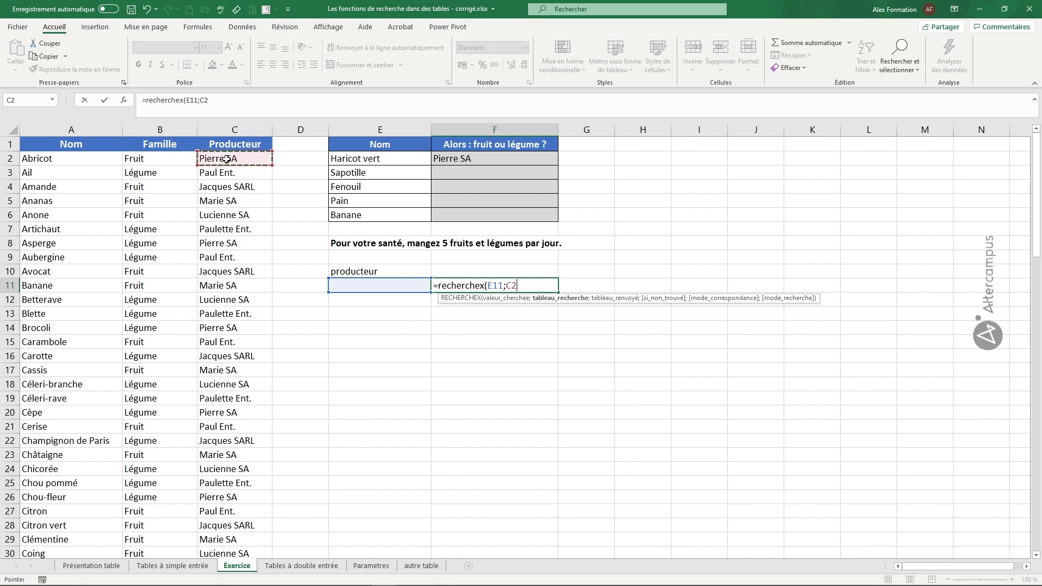
{"action": "key", "text": "ctrl+shift+Down"}
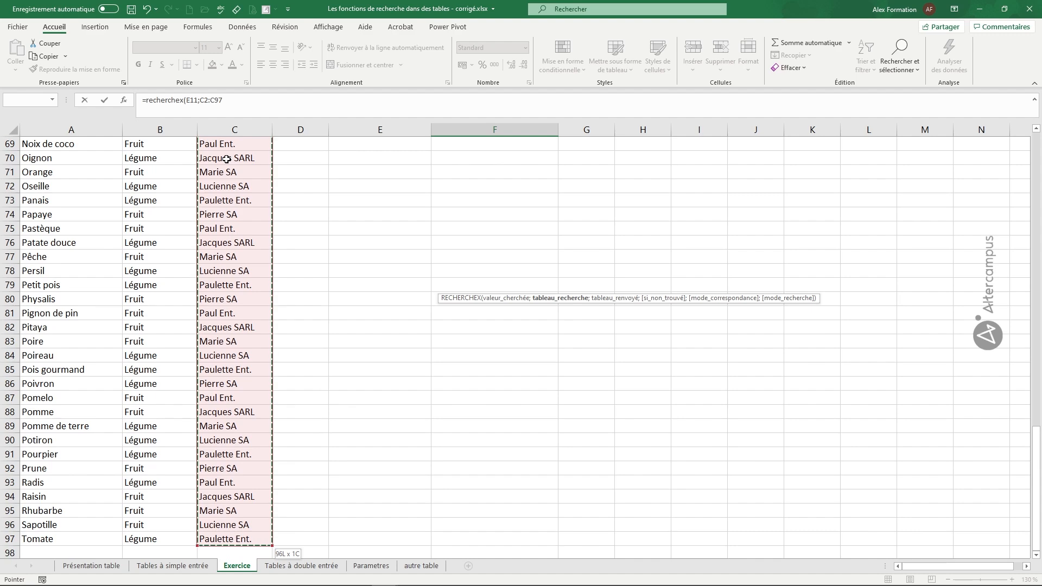
{"action": "key", "text": "F4"}
{"action": "type", "text": ";"}
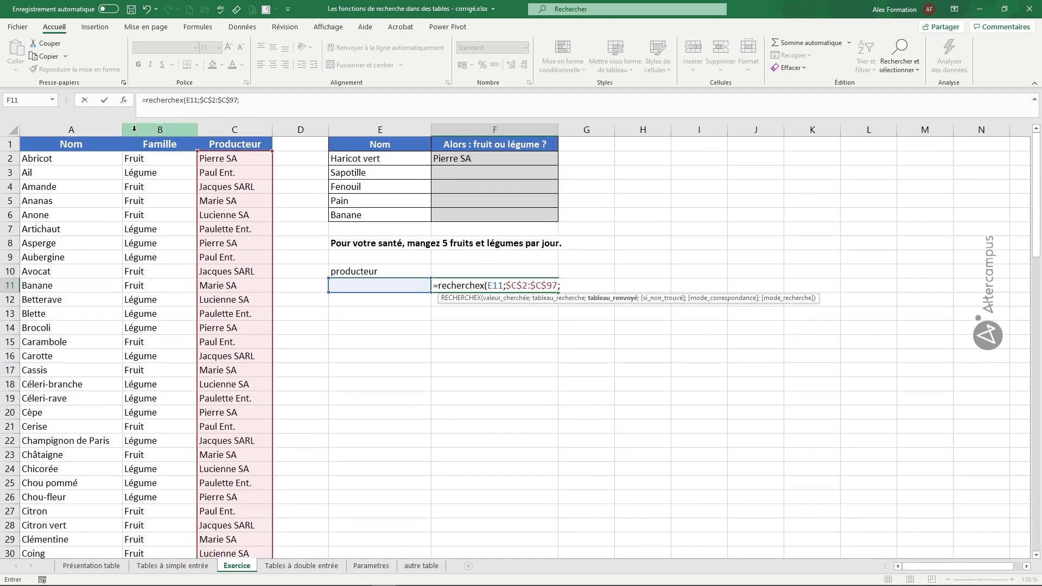
Step: Complete the F11 formula with the Nom column $A$2:$A$97 as the absolute return range
{"action": "left_click", "coordinate": [51, 159]}
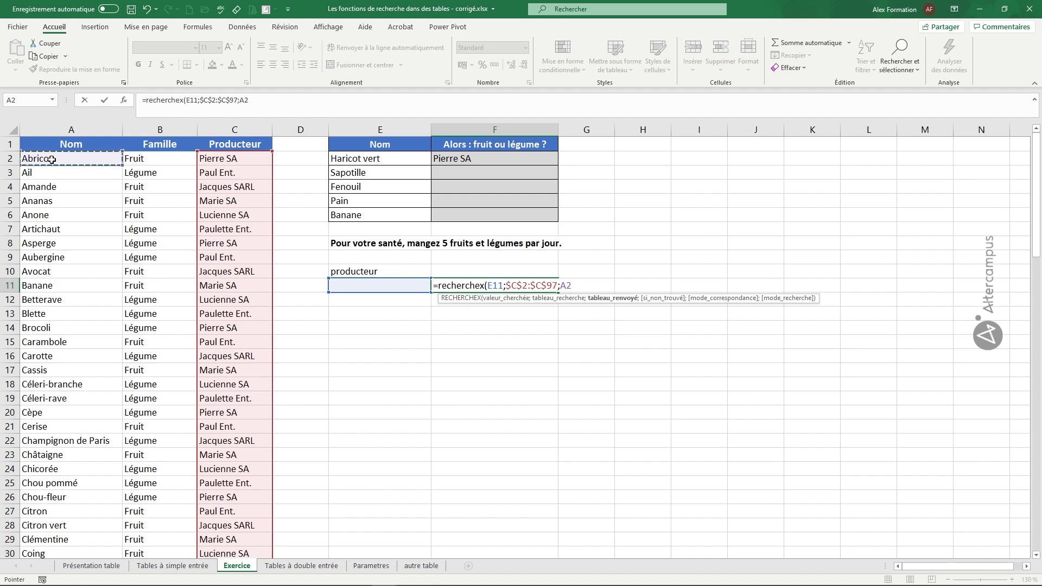
{"action": "key", "text": "ctrl+shift+Down"}
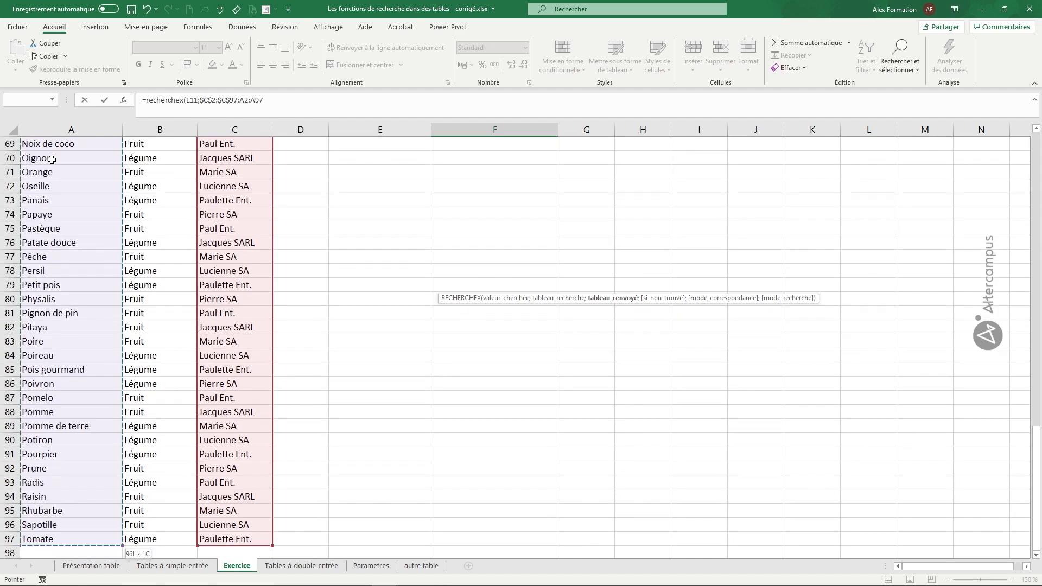
{"action": "key", "text": "F4"}
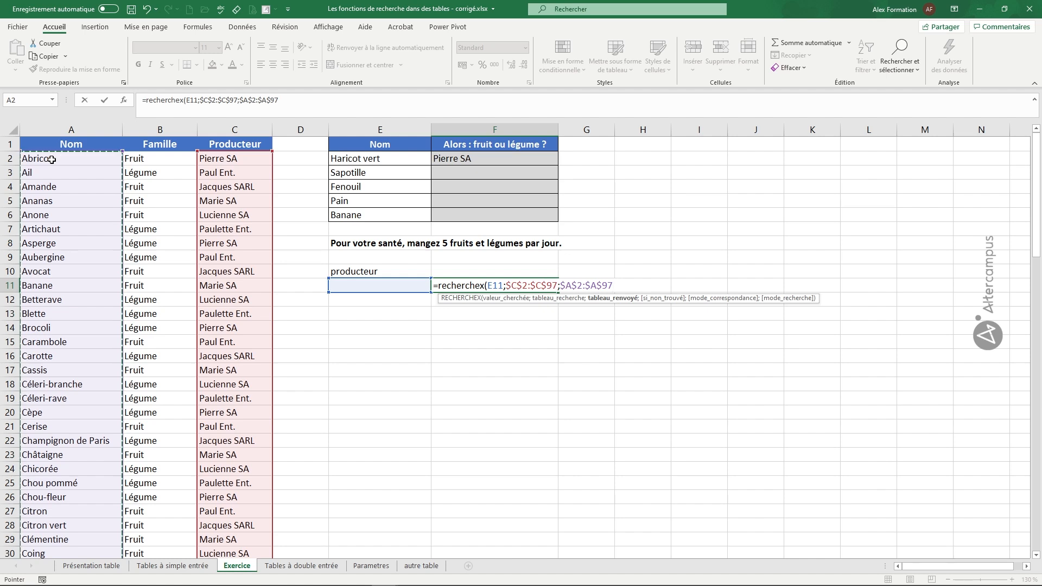
{"action": "type", "text": ")"}
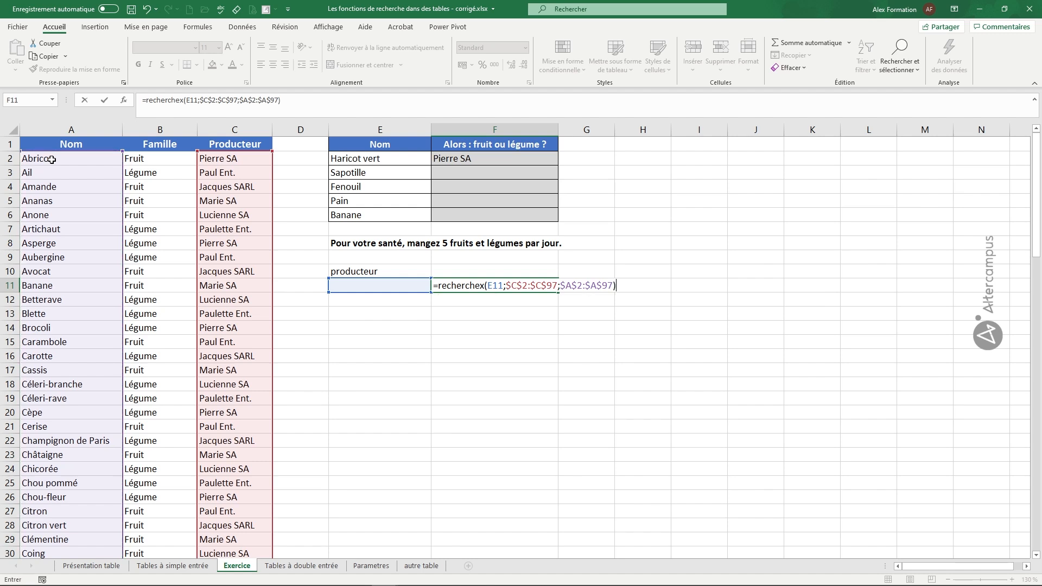
{"action": "key", "text": "Return"}
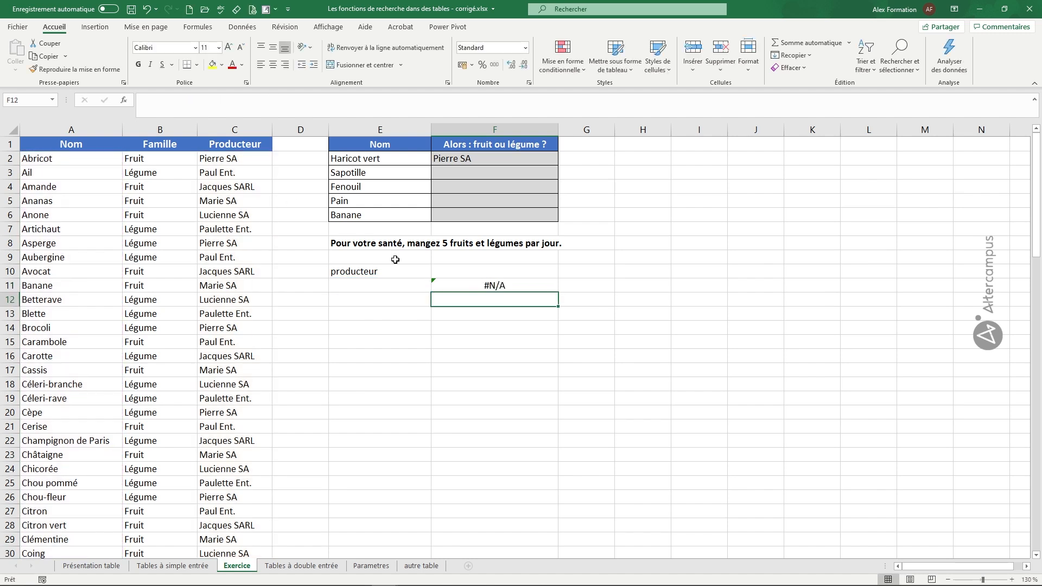
Step: Copy the producer Pierre SA from C2 into E11 and compare the F11 result with the first row of the product table
{"action": "left_click", "coordinate": [224, 158]}
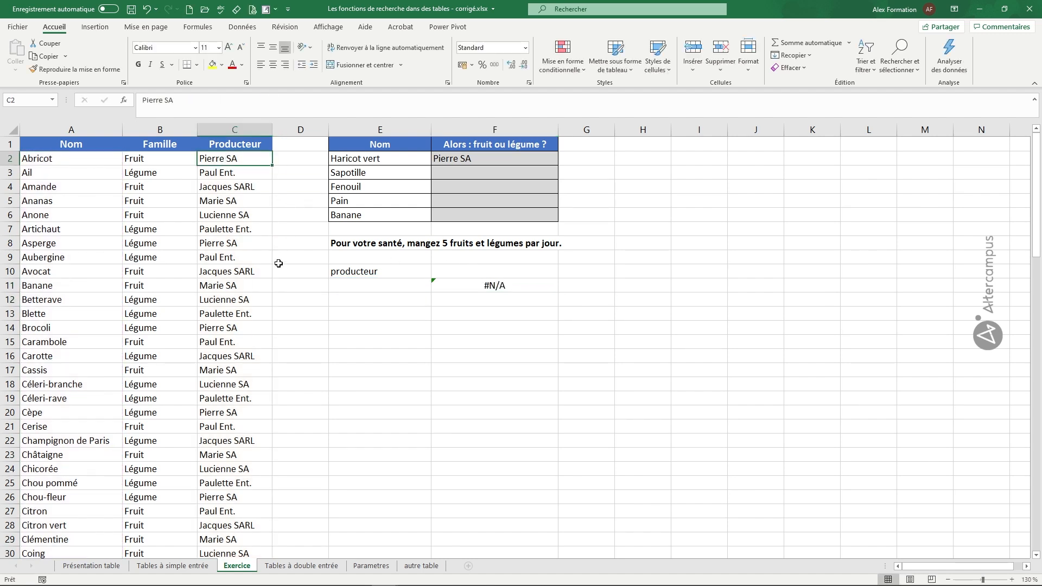
{"action": "key", "text": "ctrl+c"}
{"action": "left_click", "coordinate": [353, 284]}
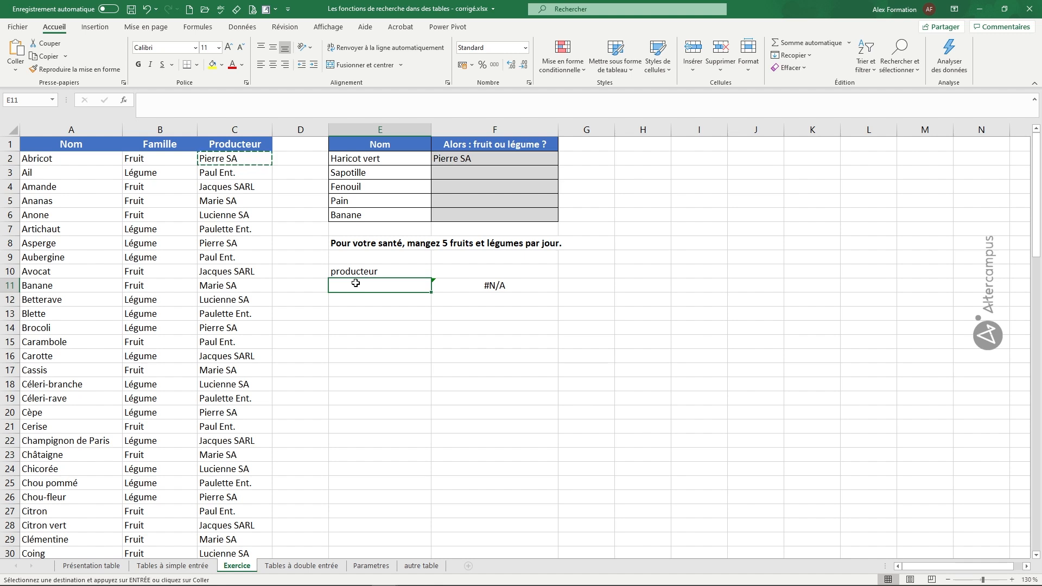
{"action": "key", "text": "ctrl+v"}
{"action": "key", "text": "Escape"}
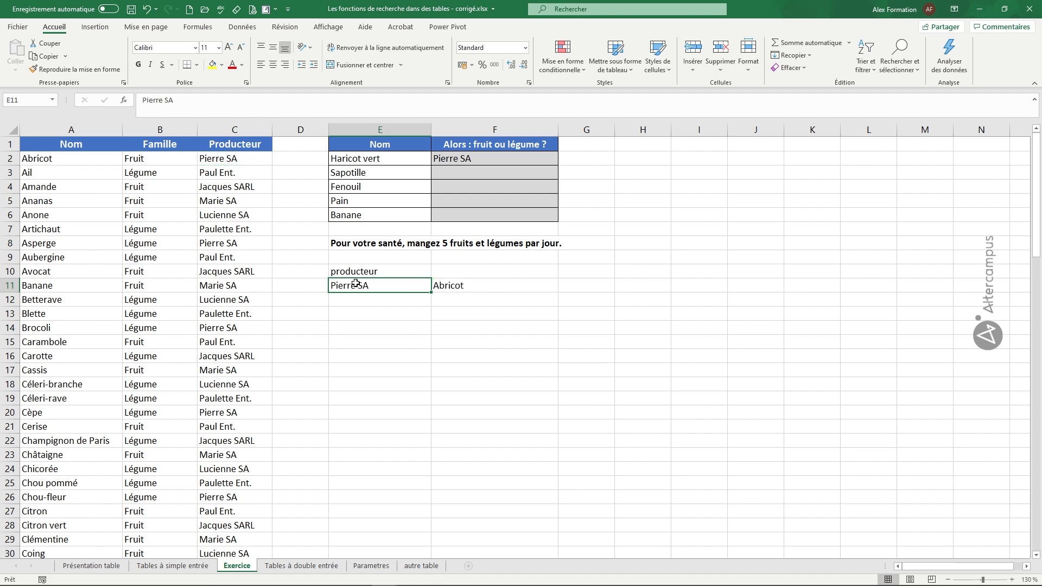
{"action": "left_click", "coordinate": [481, 289]}
{"action": "left_click", "coordinate": [66, 164]}
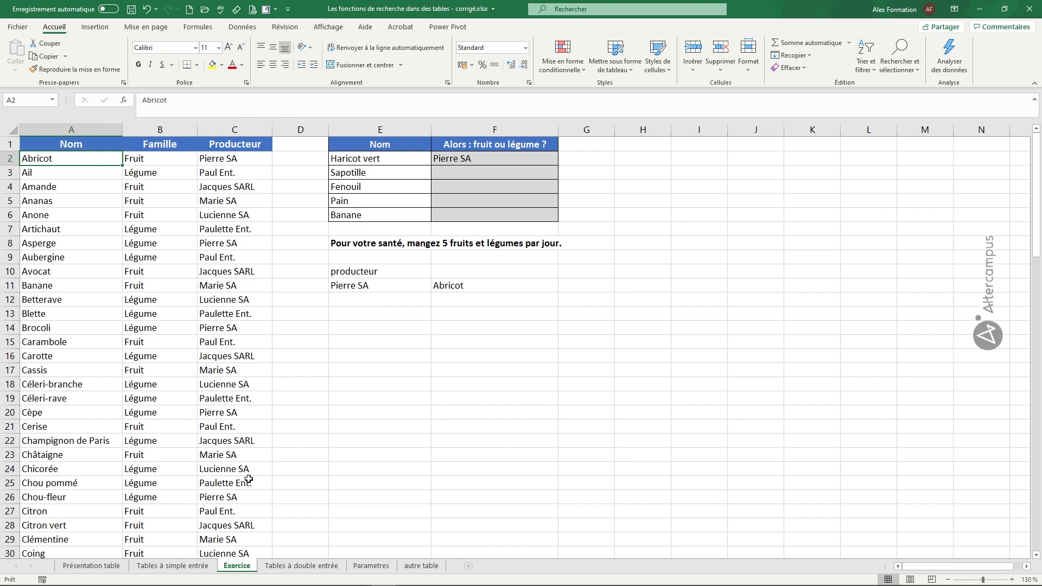
Step: Add "pas trouvé" as the if-not-found argument of the RECHERCHEX formula in F11
{"action": "double_click", "coordinate": [477, 288]}
{"action": "left_click", "coordinate": [622, 286]}
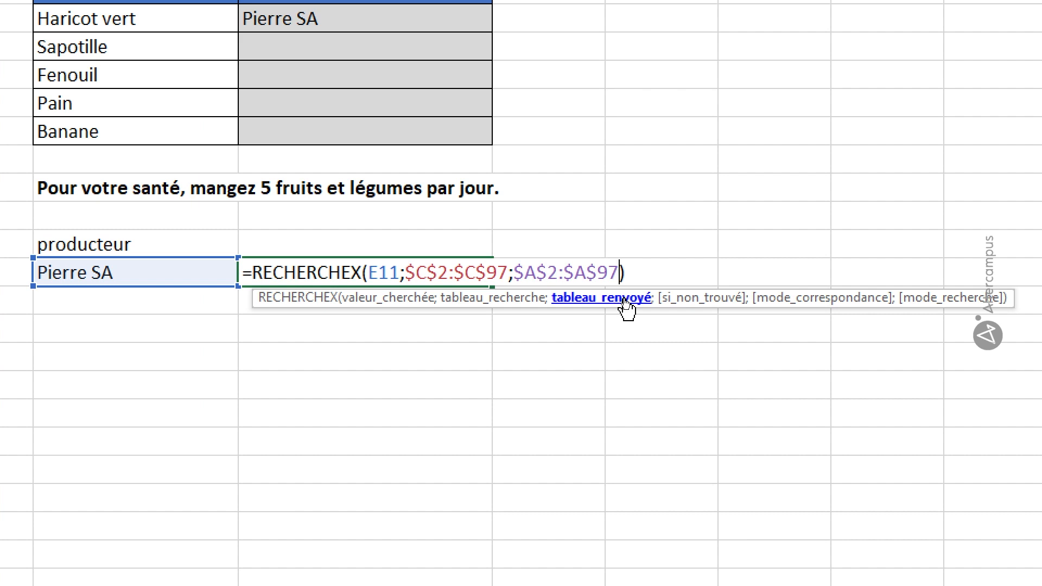
{"action": "type", "text": ";"}
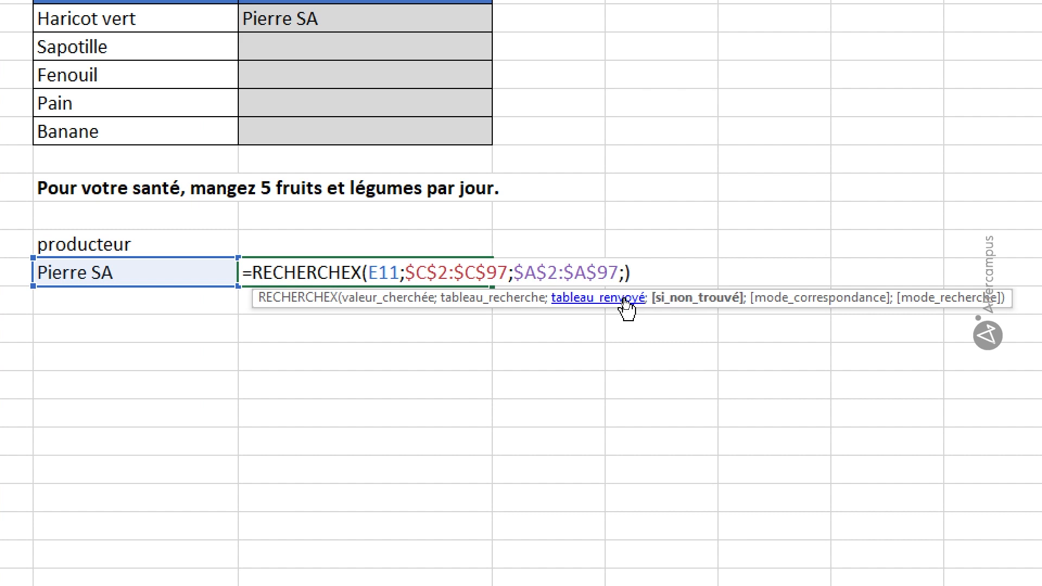
{"action": "type", "text": "\"pas trouvé"}
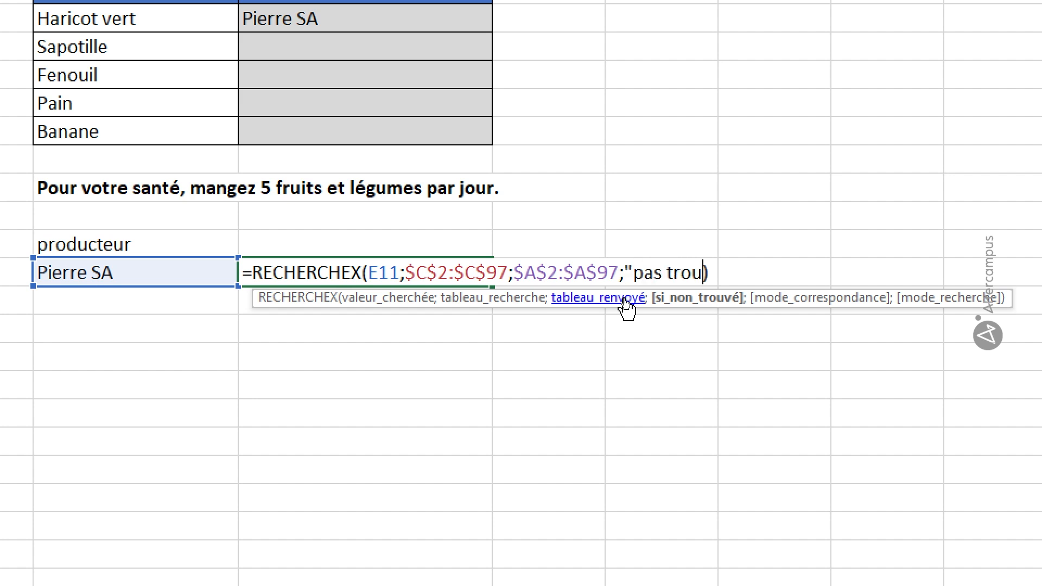
{"action": "type", "text": "\";"}
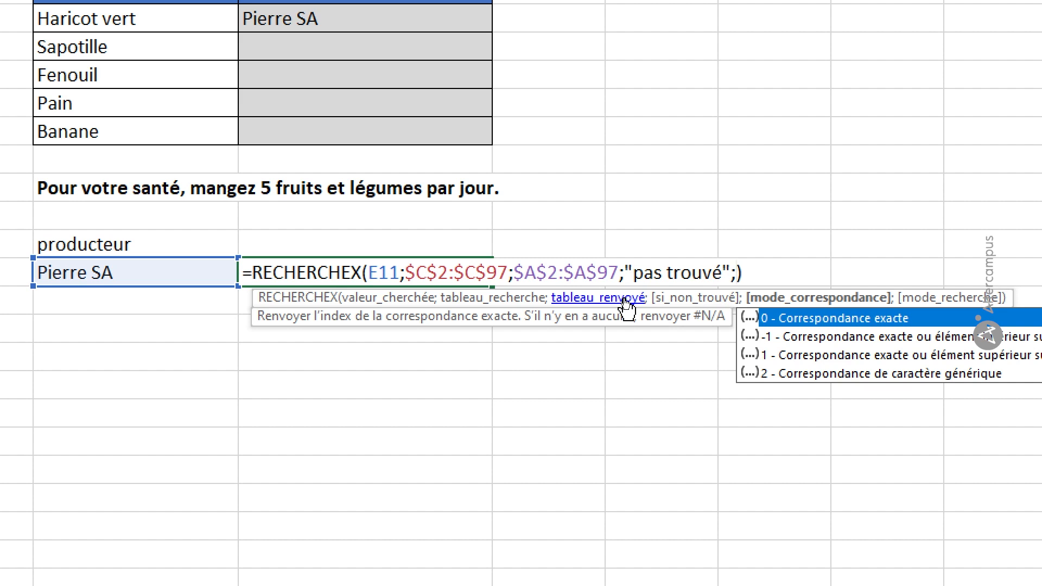
Step: Complete the F11 formula with match mode 0 (exact match) and search mode -1 (last to first)
{"action": "double_click", "coordinate": [780, 319]}
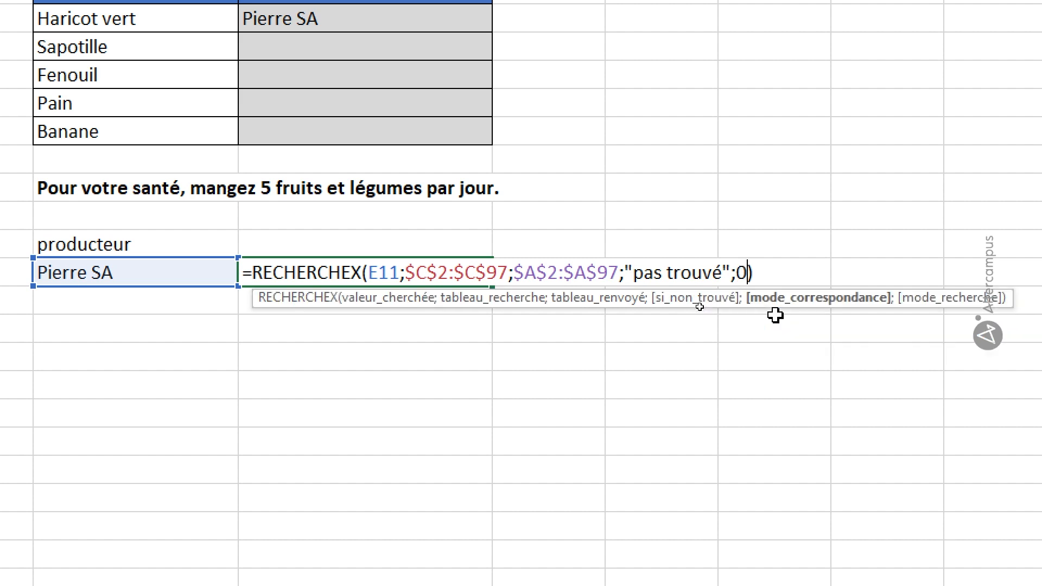
{"action": "type", "text": ";"}
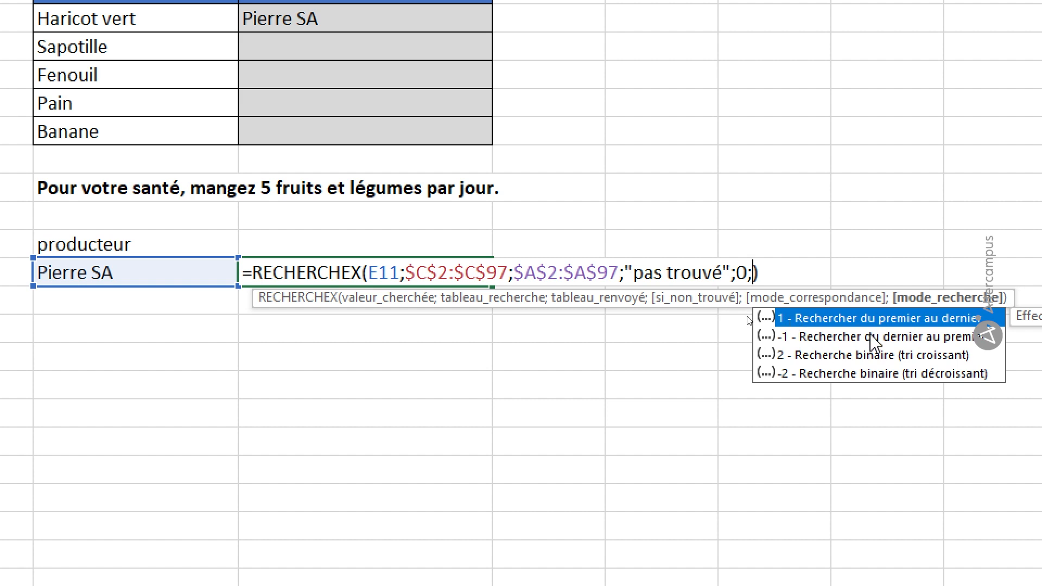
{"action": "left_click", "coordinate": [875, 337]}
{"action": "double_click", "coordinate": [871, 337]}
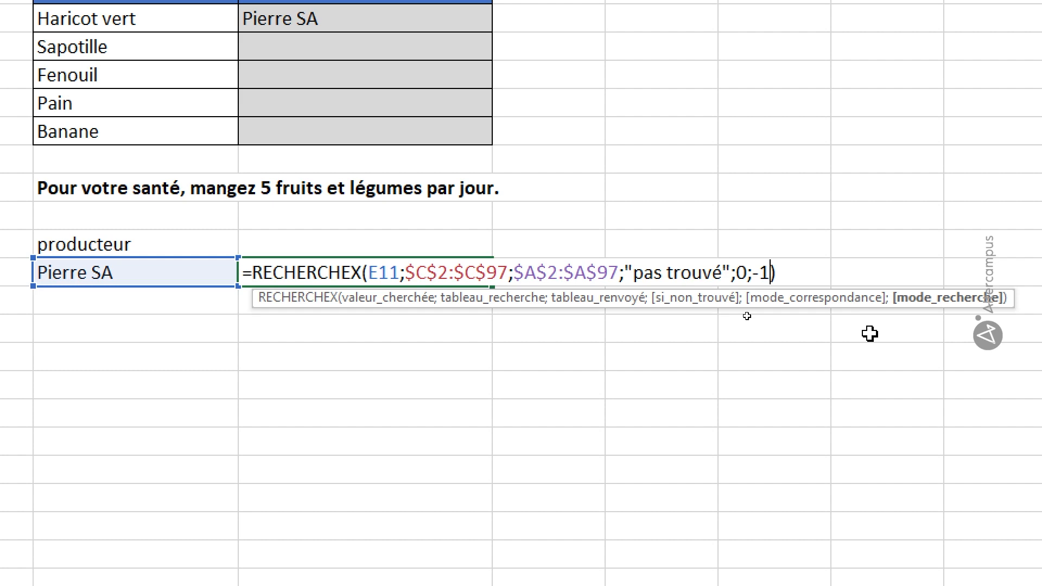
{"action": "key", "text": "Return"}
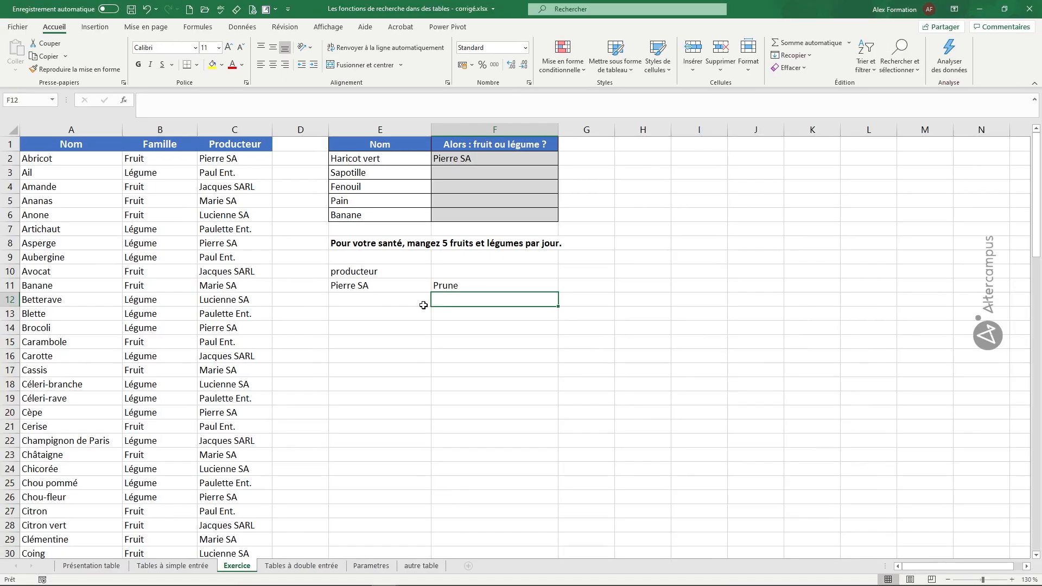
Step: Examine the last Pierre SA row near the end of the product table to check the F11 result
{"action": "scroll", "coordinate": [262, 352], "scroll_direction": "down", "scroll_amount": 20}
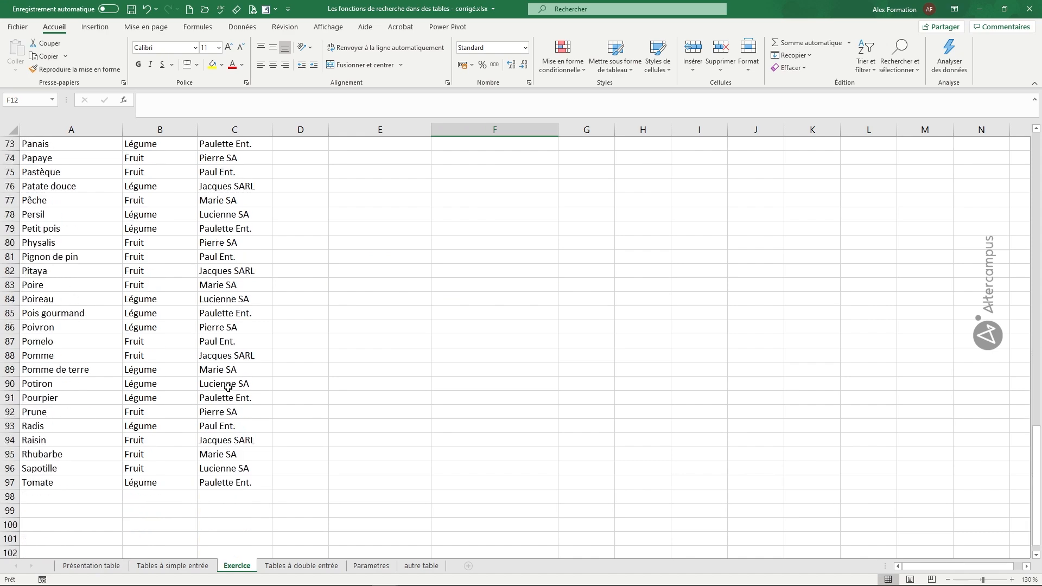
{"action": "scroll", "coordinate": [228, 387], "scroll_direction": "up", "scroll_amount": 3}
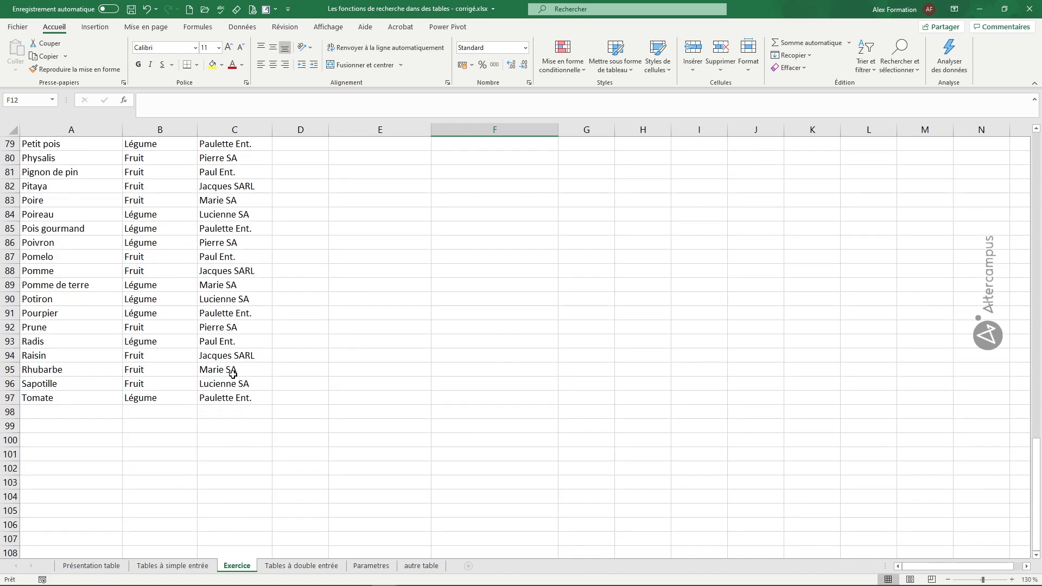
{"action": "left_click", "coordinate": [219, 330]}
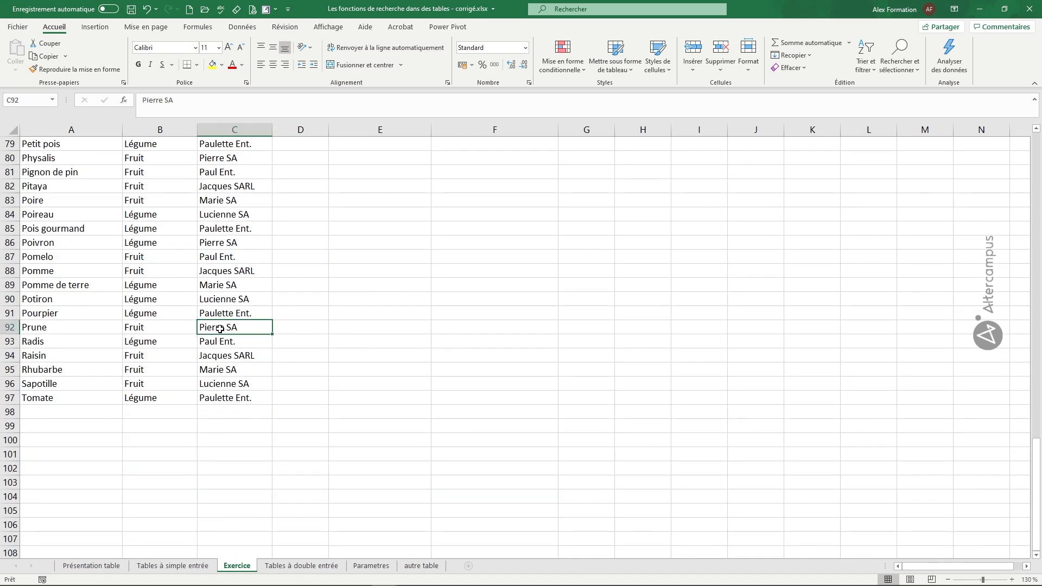
{"action": "key", "text": "Left"}
{"action": "key", "text": "Left"}
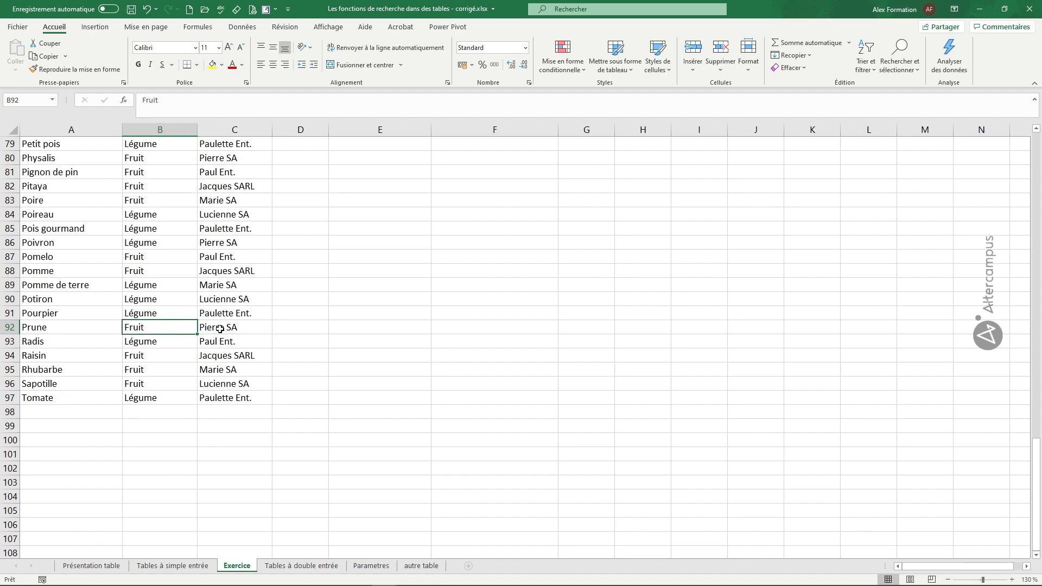
{"action": "key", "text": "Right"}
{"action": "key", "text": "Right"}
{"action": "key", "text": "Right"}
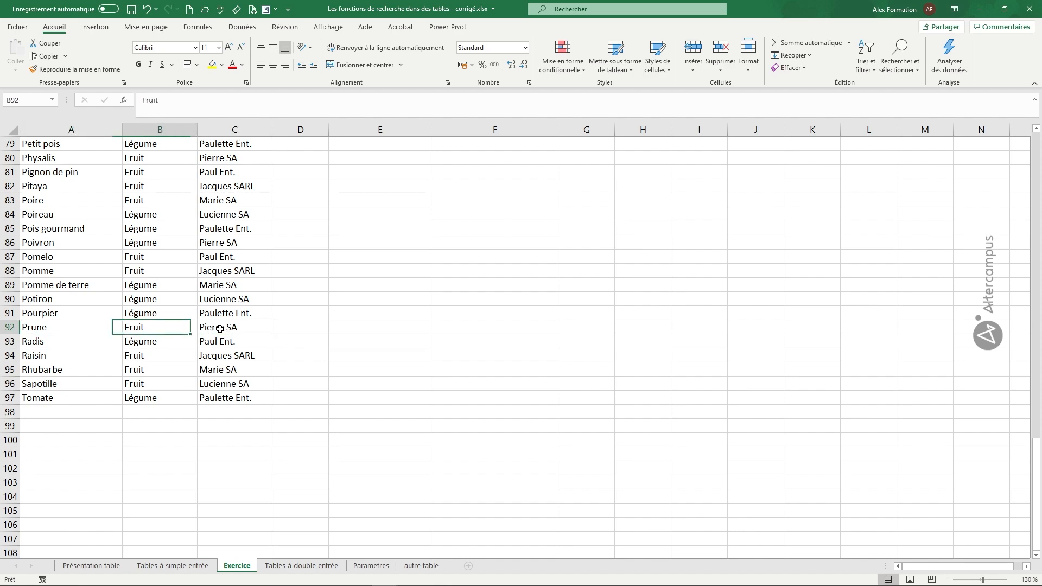